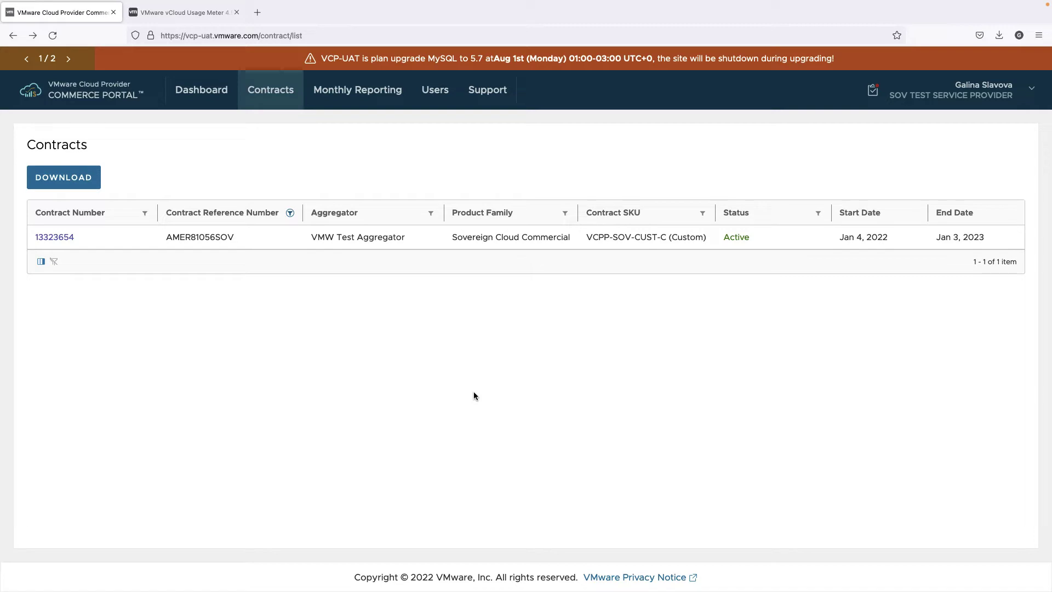
- Show contract 13323654's usage meter instances and select the first meter's instance ID
{"action": "left_click", "coordinate": [70, 241]}
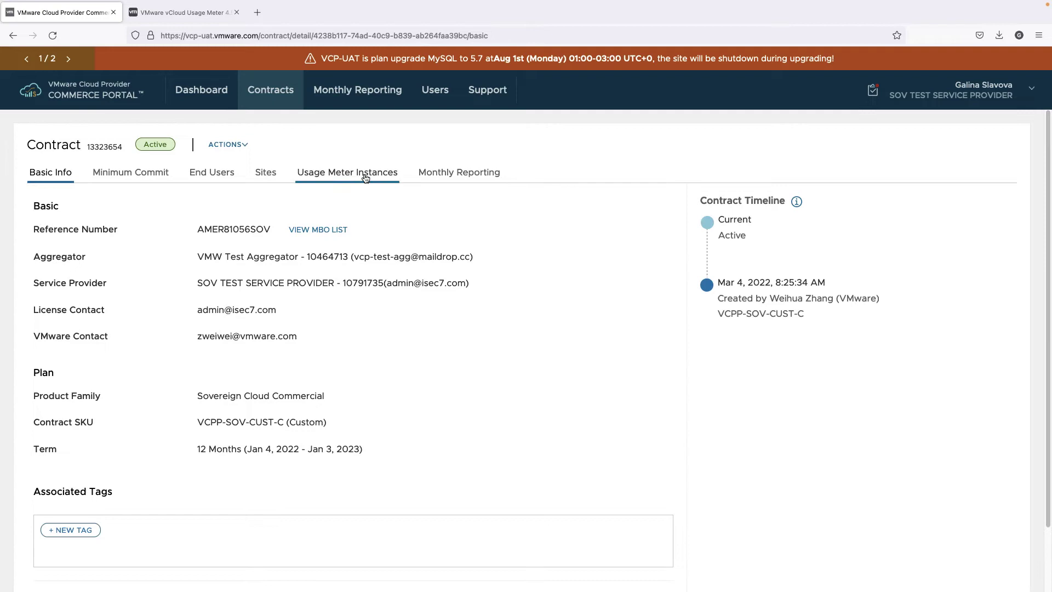
{"action": "left_click", "coordinate": [365, 176]}
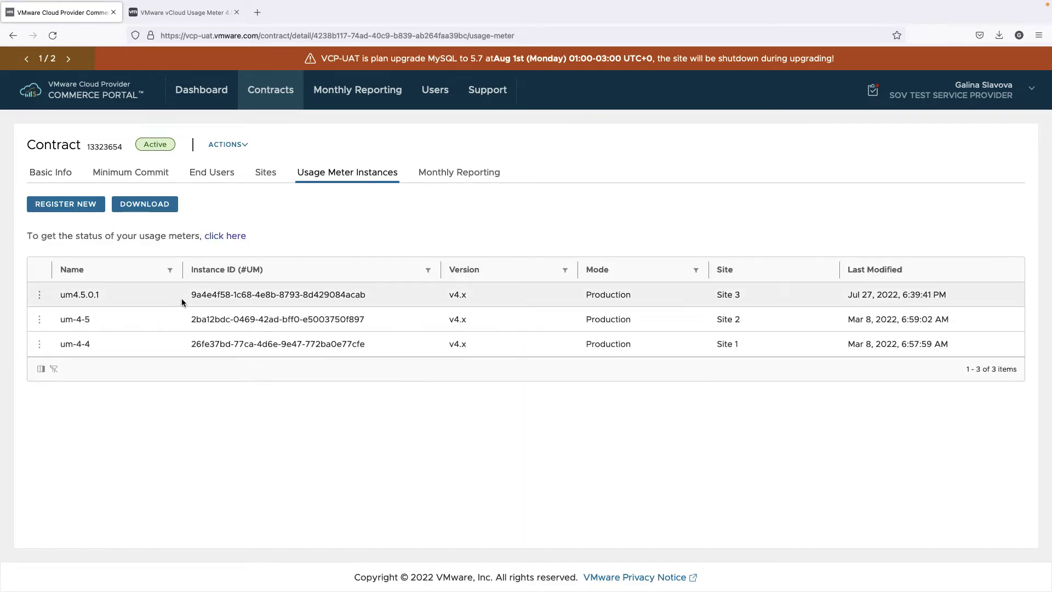
{"action": "left_click_drag", "start_coordinate": [184, 295], "coordinate": [366, 296]}
{"action": "left_click", "coordinate": [364, 228]}
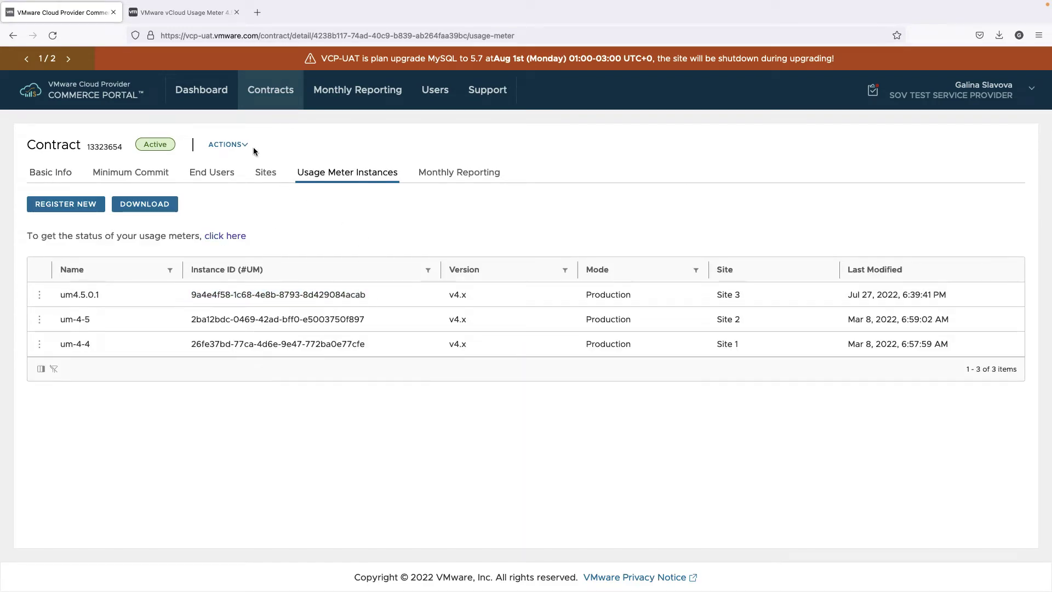
- In vCloud Usage Meter, view the objects selected for rule label-007, then cancel without saving
{"action": "left_click", "coordinate": [202, 18]}
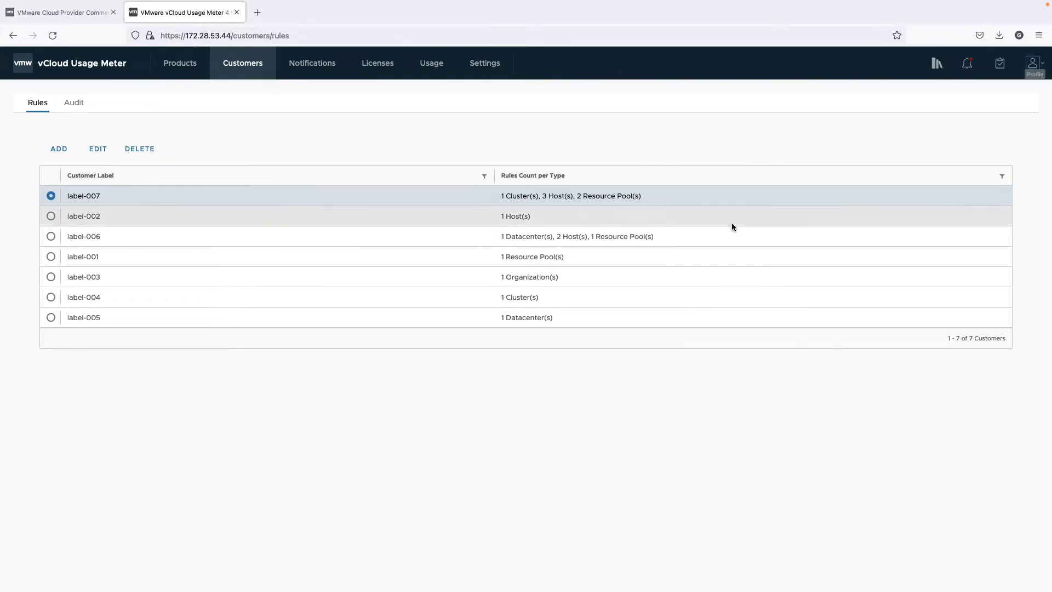
{"action": "left_click", "coordinate": [99, 156]}
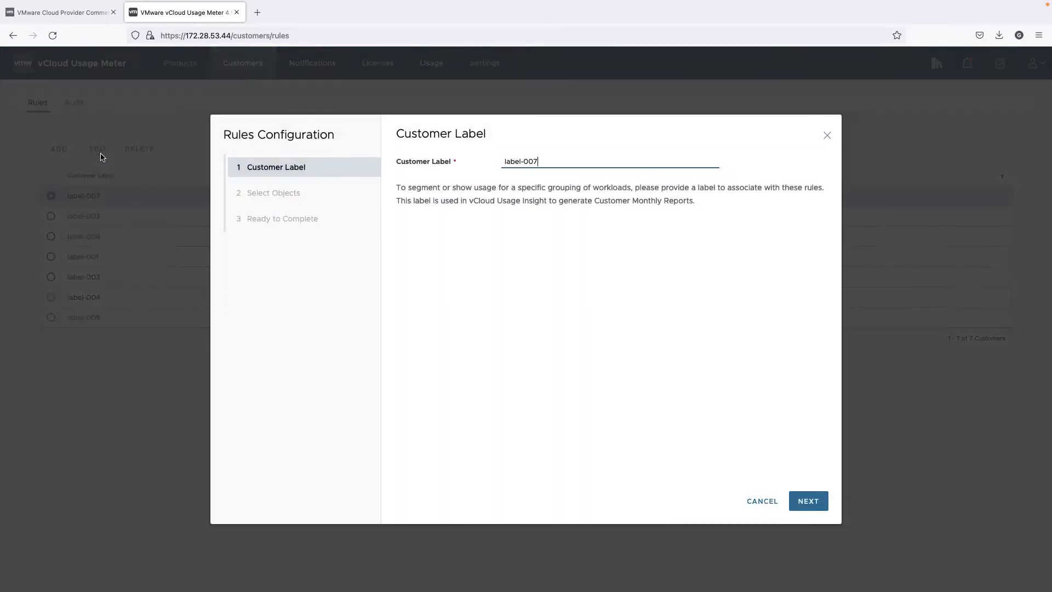
{"action": "left_click", "coordinate": [800, 504]}
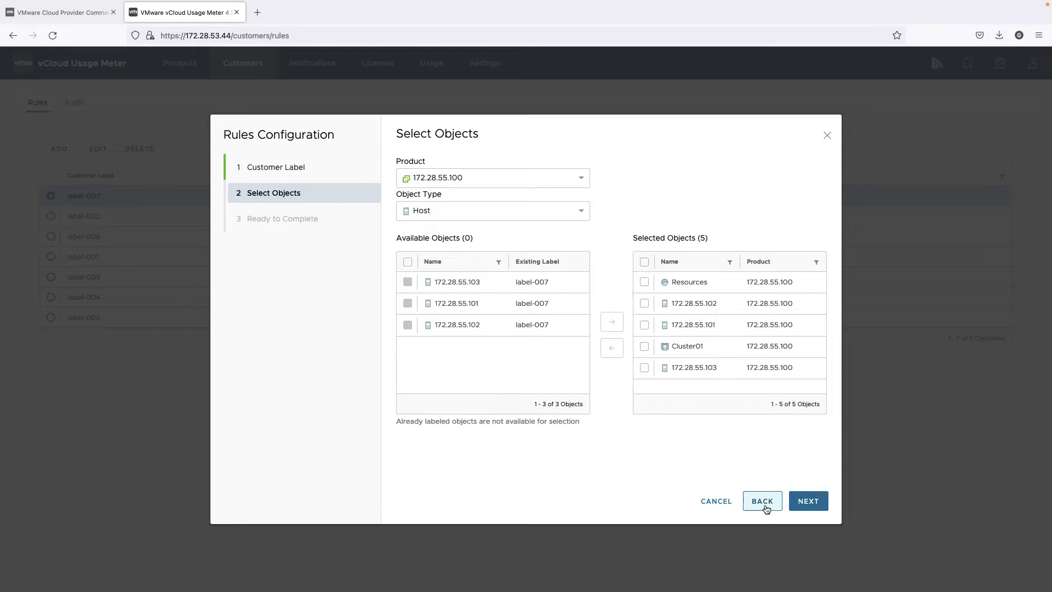
{"action": "left_click", "coordinate": [707, 508]}
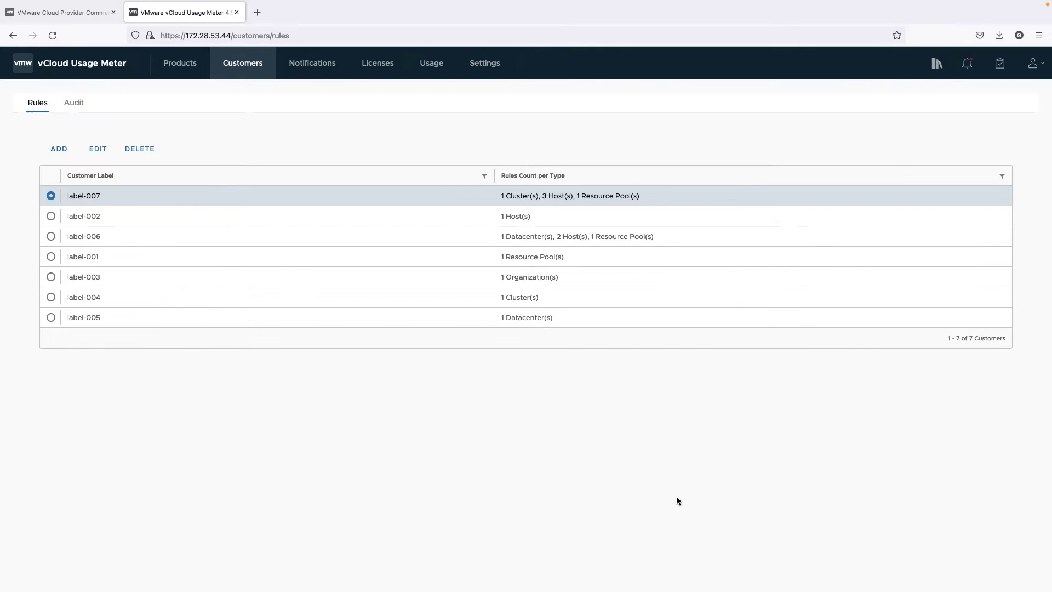
- Add OM-TEST-CUSTOMER-0010, found by searching 'om', as a new end user on the contract
{"action": "left_click", "coordinate": [81, 13]}
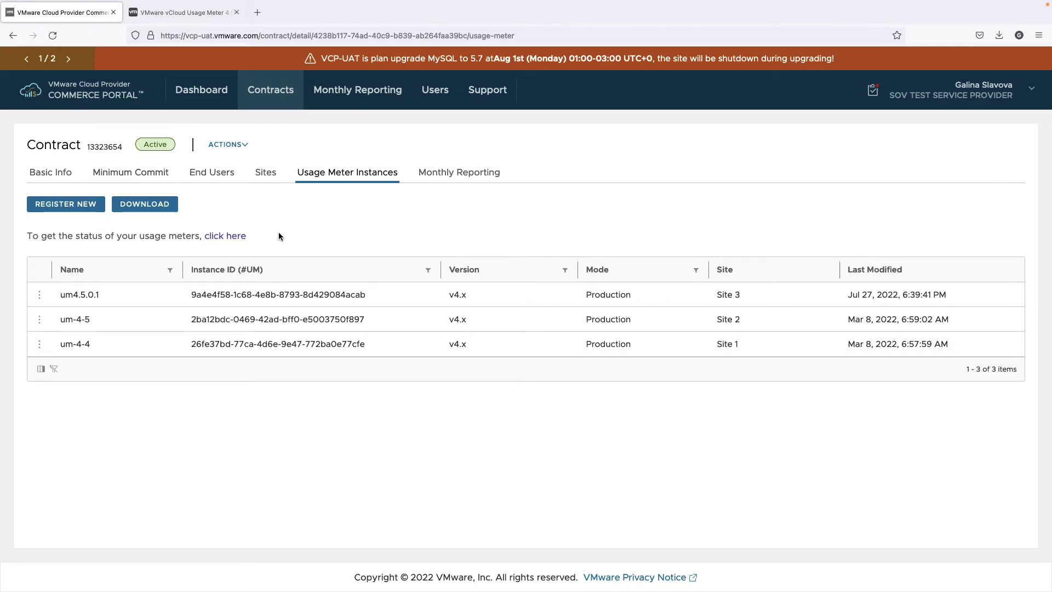
{"action": "left_click", "coordinate": [211, 176]}
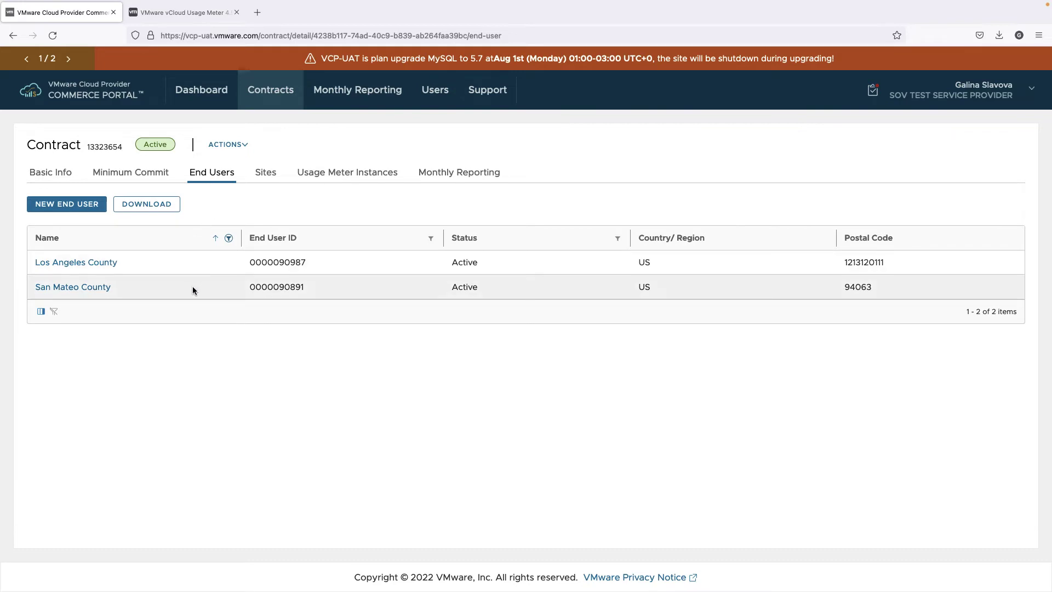
{"action": "left_click", "coordinate": [68, 204]}
{"action": "type", "text": "o"}
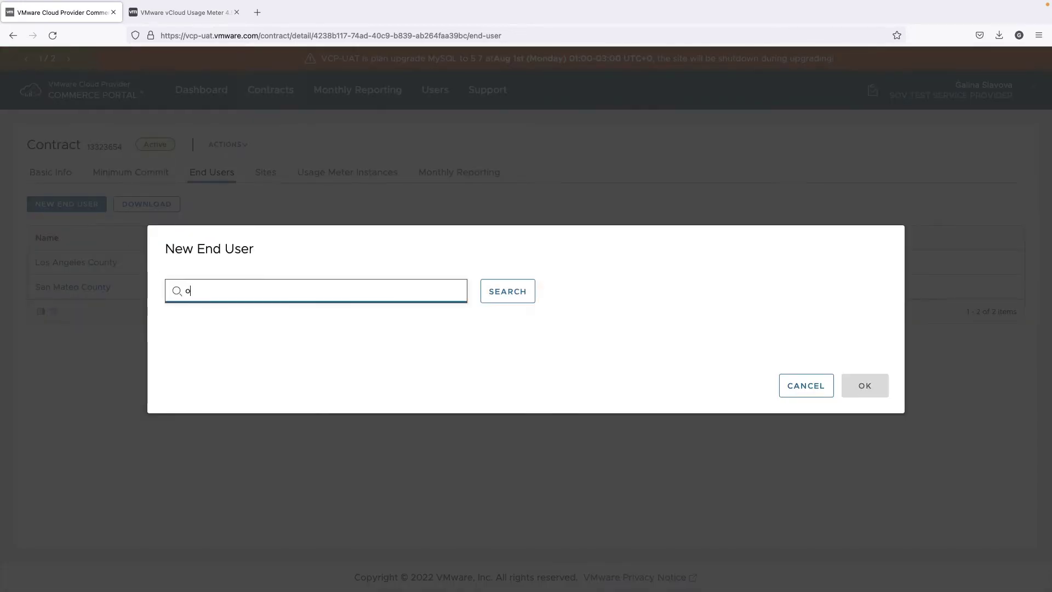
{"action": "type", "text": "m"}
{"action": "left_click", "coordinate": [504, 291]}
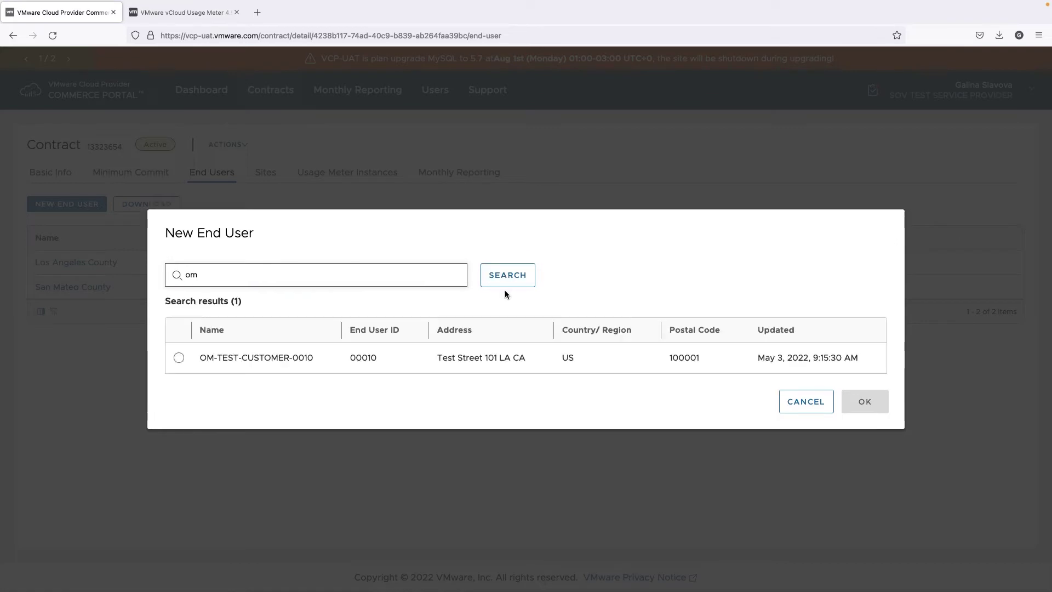
{"action": "left_click", "coordinate": [179, 358]}
{"action": "left_click", "coordinate": [865, 401]}
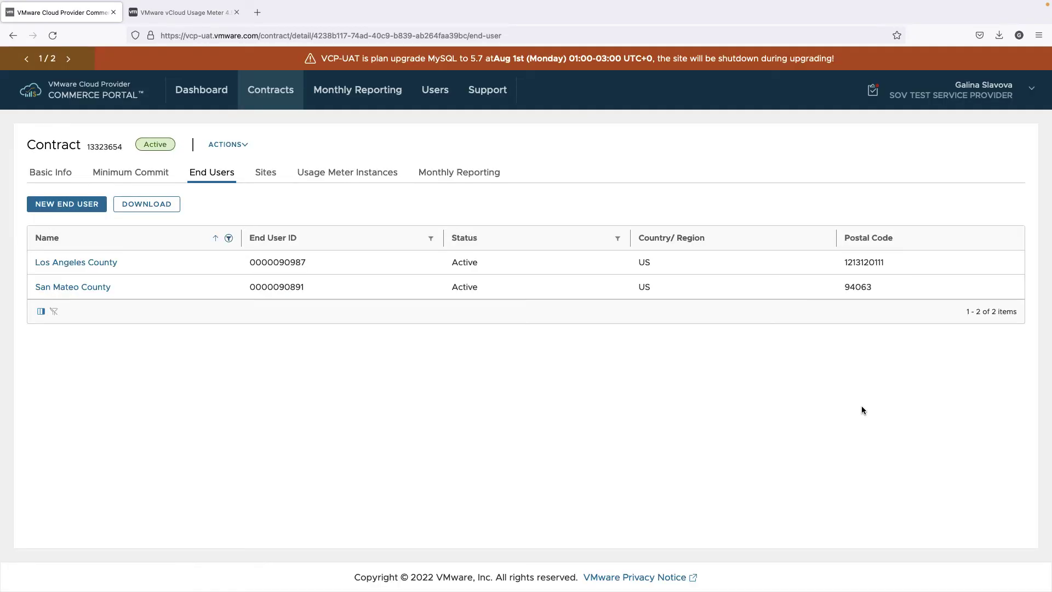
- Filter the End Users list by name 'om'
{"action": "left_click", "coordinate": [229, 237]}
{"action": "double_click", "coordinate": [123, 276]}
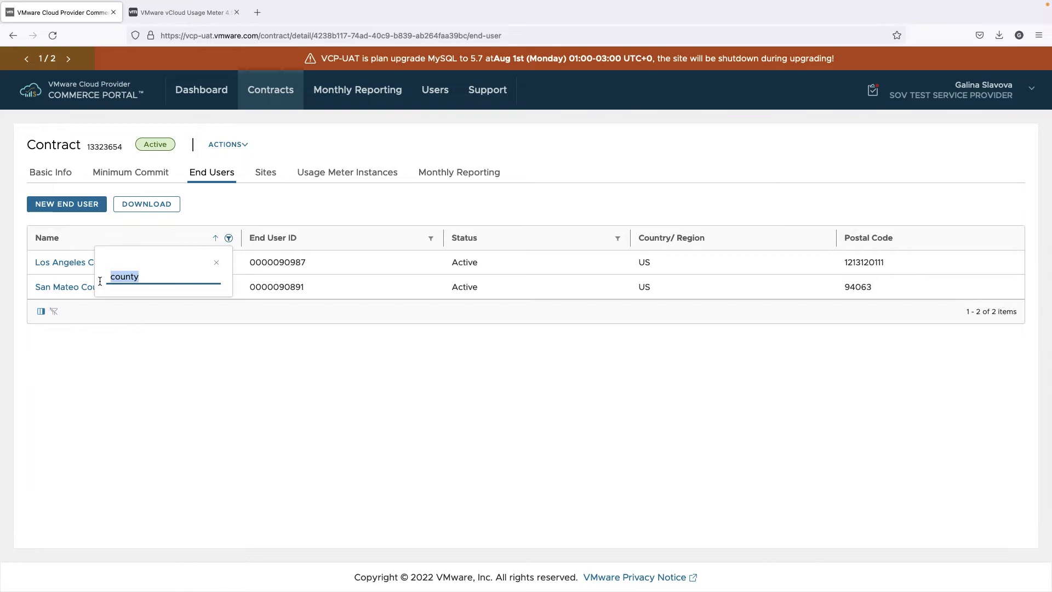
{"action": "type", "text": "om"}
{"action": "left_click", "coordinate": [255, 455]}
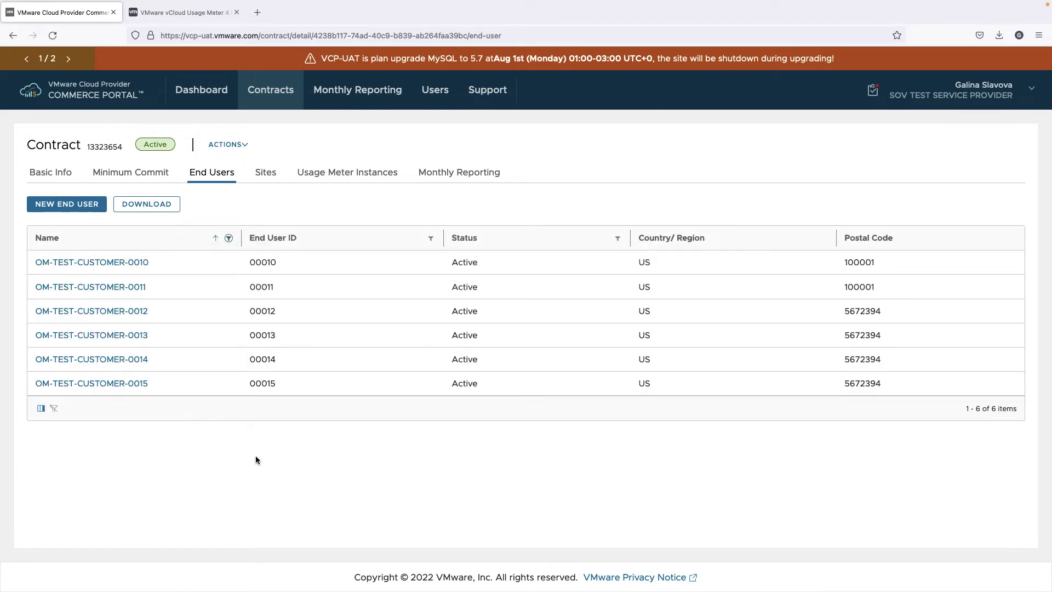
- Link label-007 and manually typed label-005 to OM-TEST-CUSTOMER-0010's UM customer labels
{"action": "left_click", "coordinate": [117, 262]}
{"action": "left_click", "coordinate": [50, 360]}
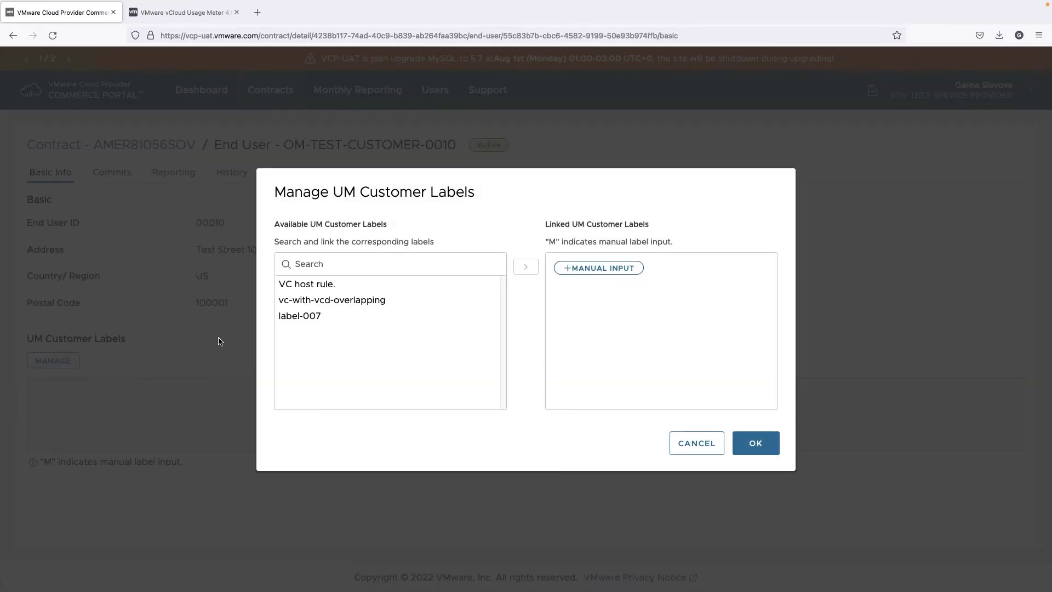
{"action": "left_click", "coordinate": [301, 316]}
{"action": "left_click", "coordinate": [525, 268]}
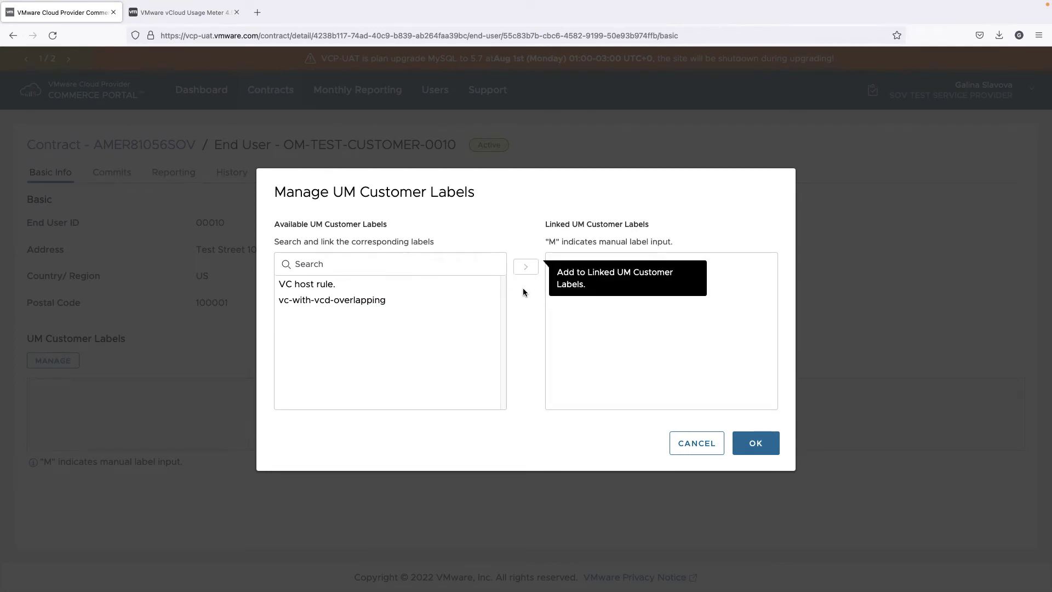
{"action": "left_click", "coordinate": [595, 288]}
{"action": "type", "text": "label-005"}
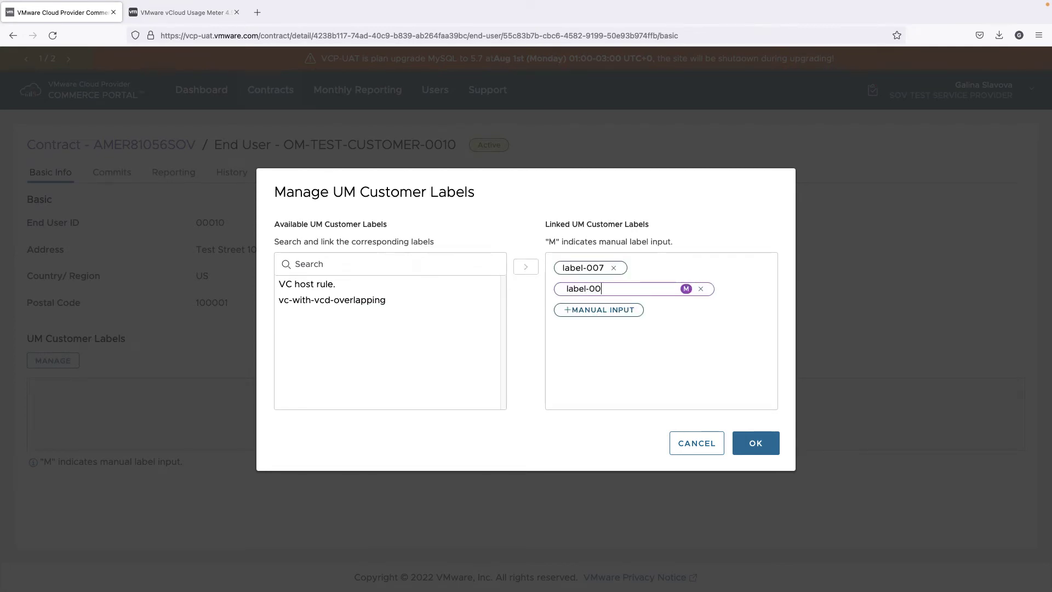
{"action": "left_click", "coordinate": [756, 443]}
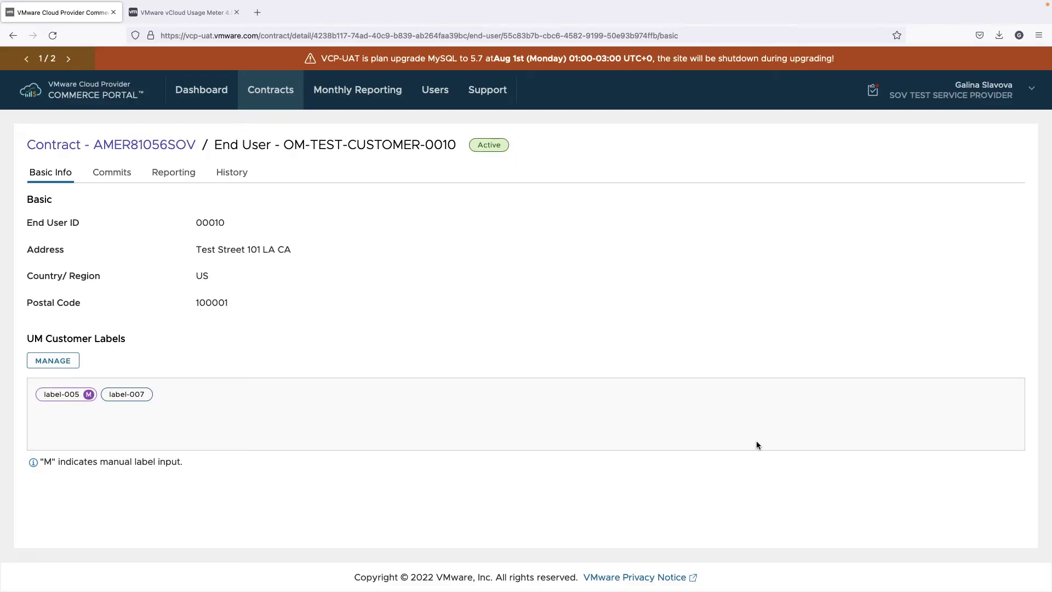
- Start commit 9659875 for the end user with a 12-month term beginning August 2022
{"action": "left_click", "coordinate": [115, 176]}
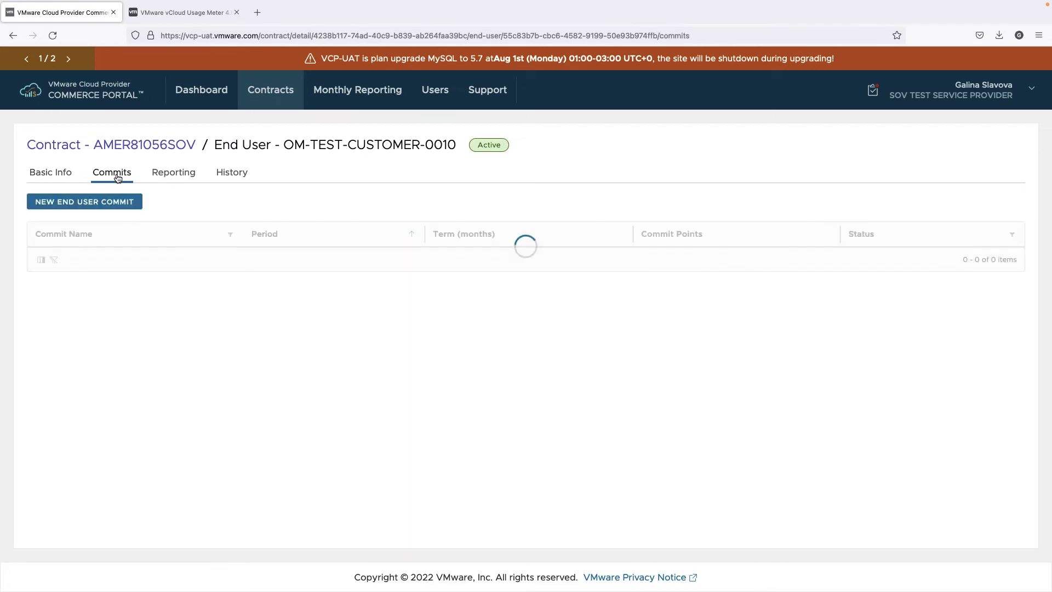
{"action": "left_click", "coordinate": [110, 207]}
{"action": "left_click", "coordinate": [199, 230]}
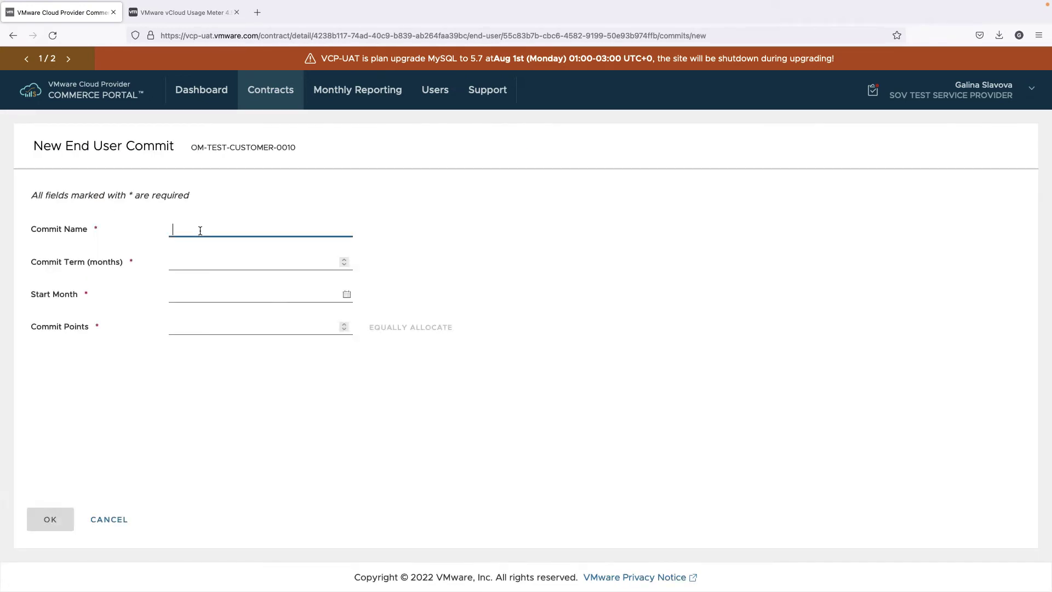
{"action": "type", "text": "9659875"}
{"action": "key", "text": "Tab"}
{"action": "type", "text": "12"}
{"action": "left_click", "coordinate": [198, 295]}
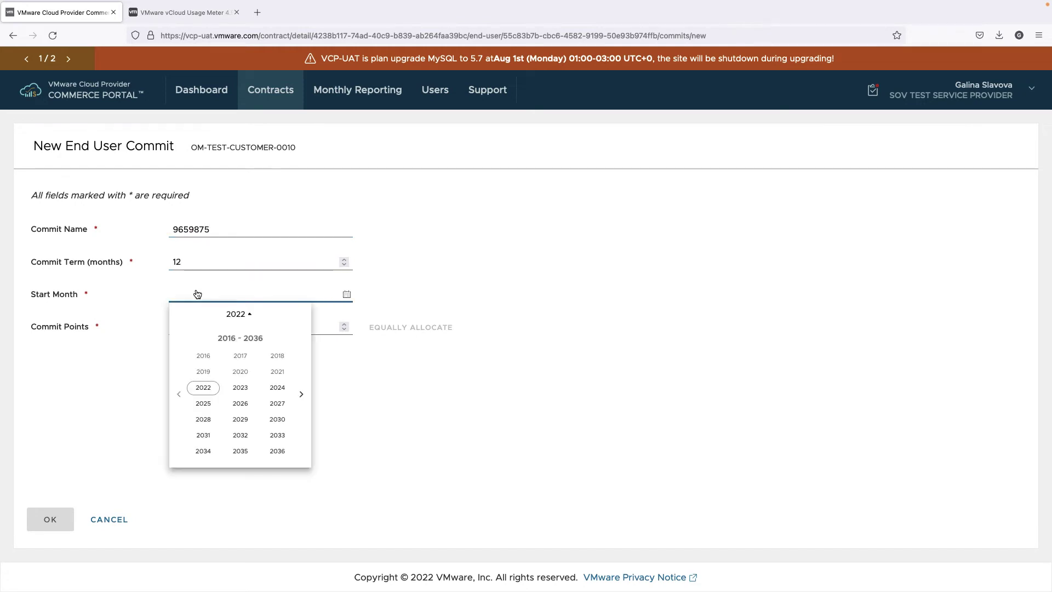
{"action": "left_click", "coordinate": [205, 386]}
{"action": "left_click", "coordinate": [238, 385]}
- Enter 2400 commit points, allocate 200 equally per month, and save the commit
{"action": "left_click", "coordinate": [232, 324]}
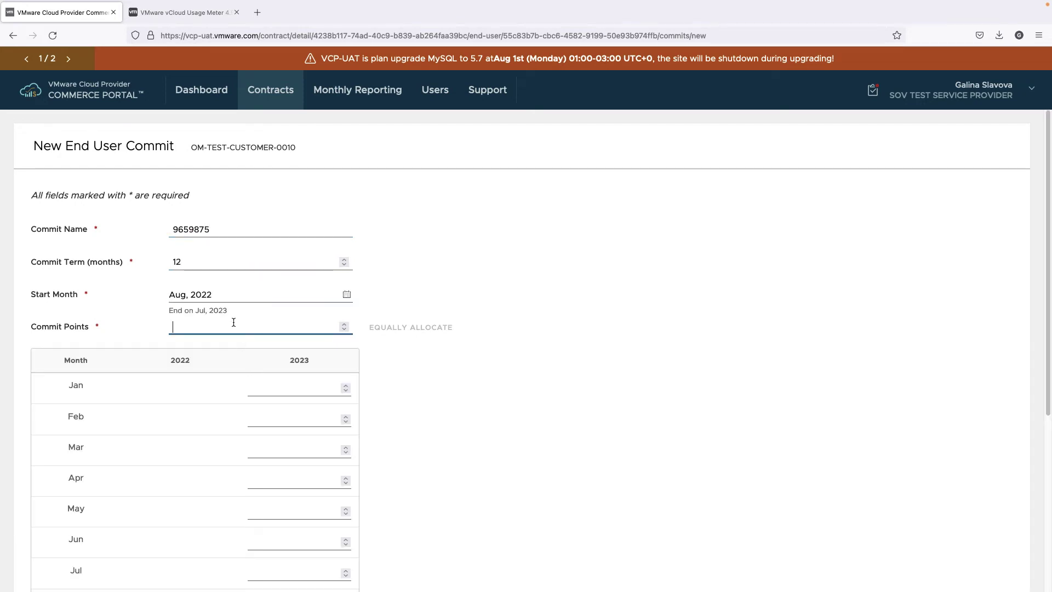
{"action": "type", "text": "2400"}
{"action": "left_click", "coordinate": [411, 327]}
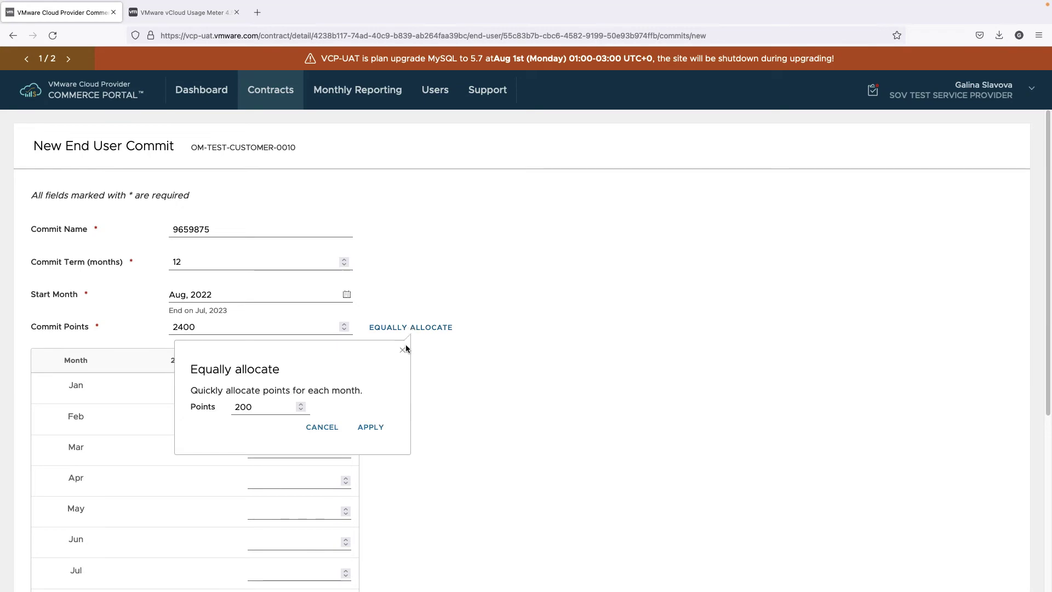
{"action": "left_click", "coordinate": [376, 427]}
{"action": "scroll", "coordinate": [397, 424], "scroll_direction": "down", "scroll_amount": 3}
{"action": "scroll", "coordinate": [397, 426], "scroll_direction": "down", "scroll_amount": 2}
{"action": "left_click", "coordinate": [50, 519]}
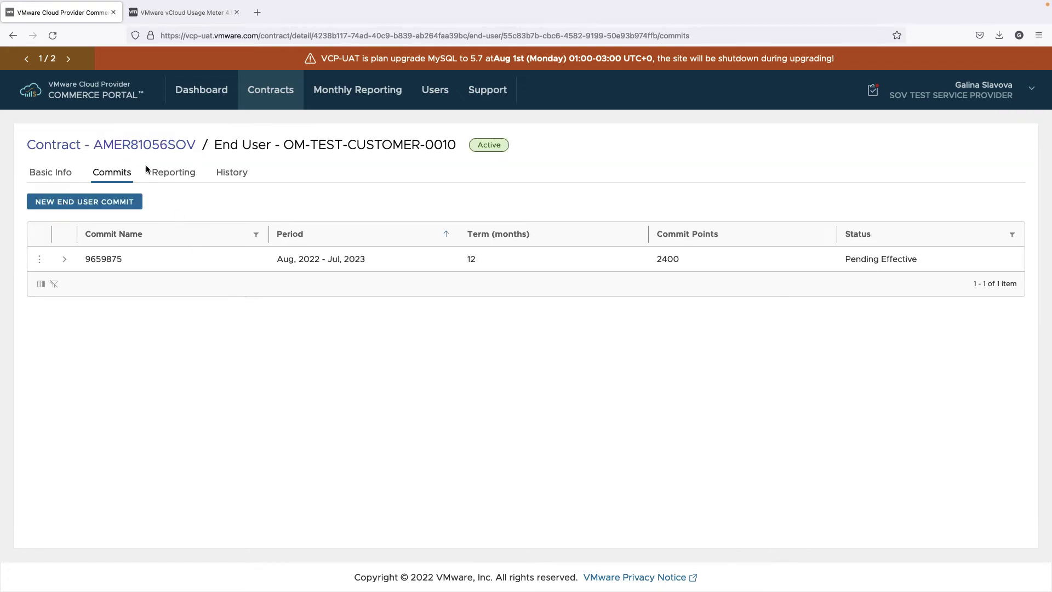
- Open the March 2022 report from the contract's Monthly Reporting list and review its Usage View tables
{"action": "left_click", "coordinate": [142, 145]}
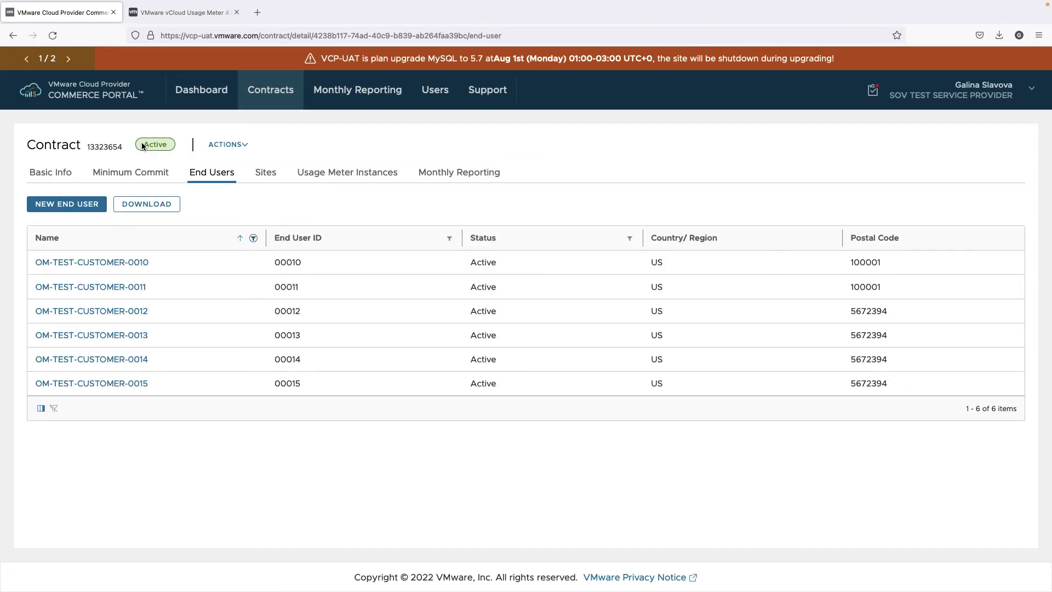
{"action": "left_click", "coordinate": [463, 180]}
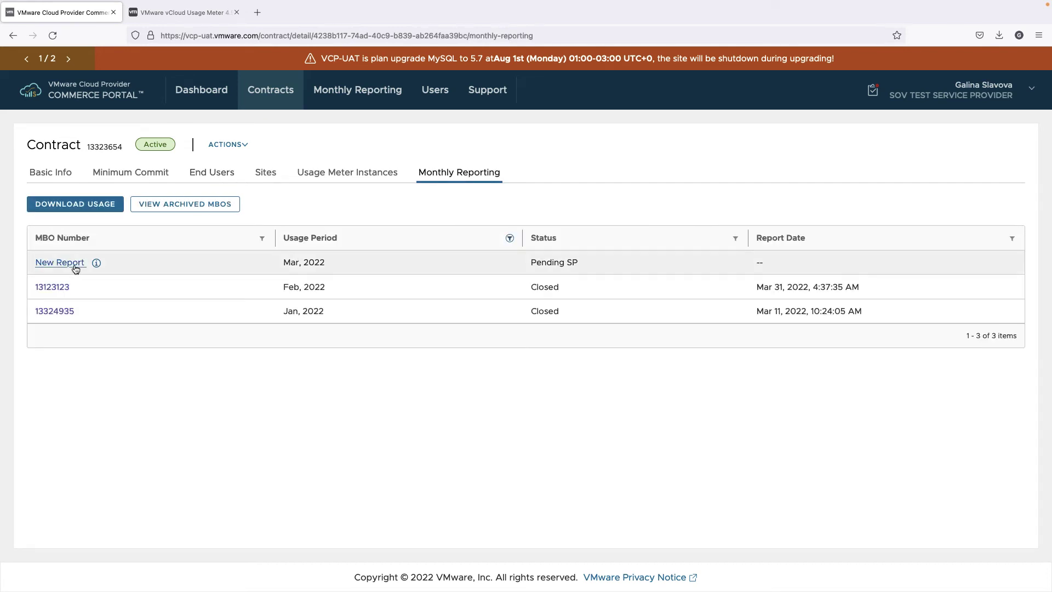
{"action": "left_click", "coordinate": [71, 263]}
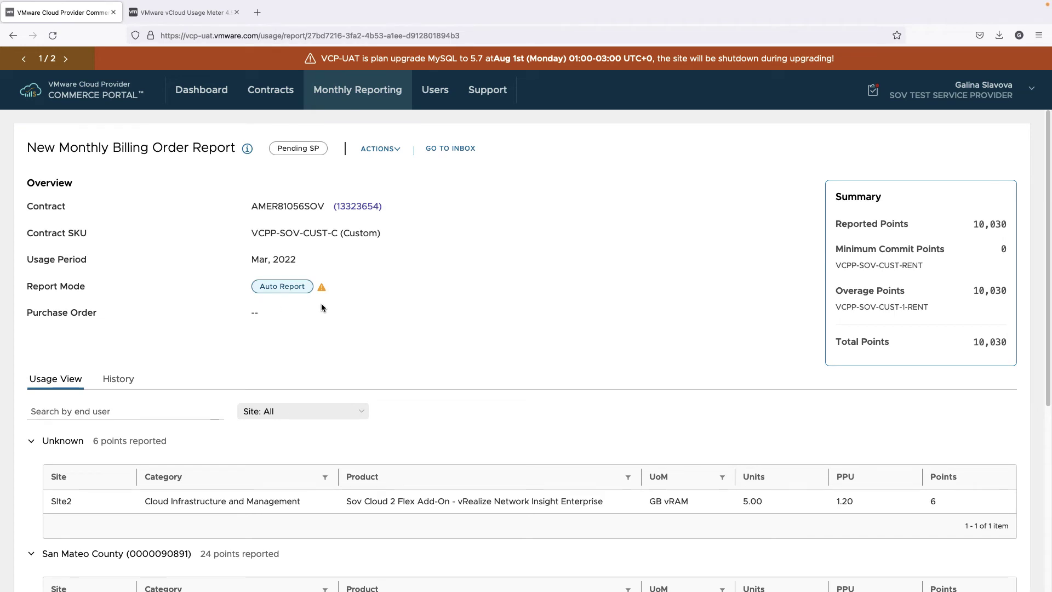
{"action": "scroll", "coordinate": [462, 323], "scroll_direction": "down", "scroll_amount": 1}
{"action": "scroll", "coordinate": [463, 325], "scroll_direction": "down", "scroll_amount": 3}
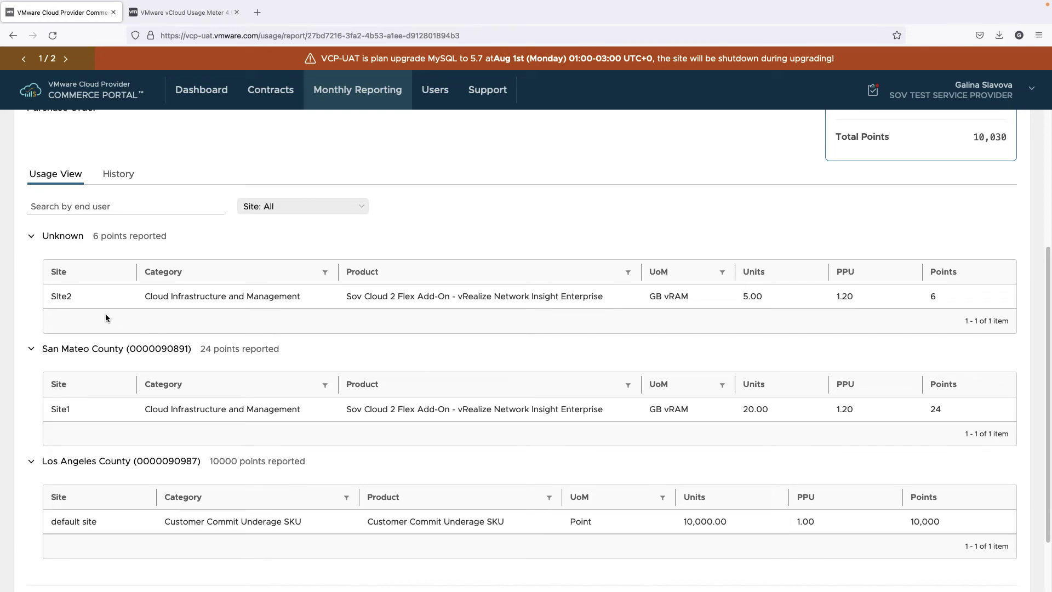
{"action": "scroll", "coordinate": [55, 252], "scroll_direction": "up", "scroll_amount": 1}
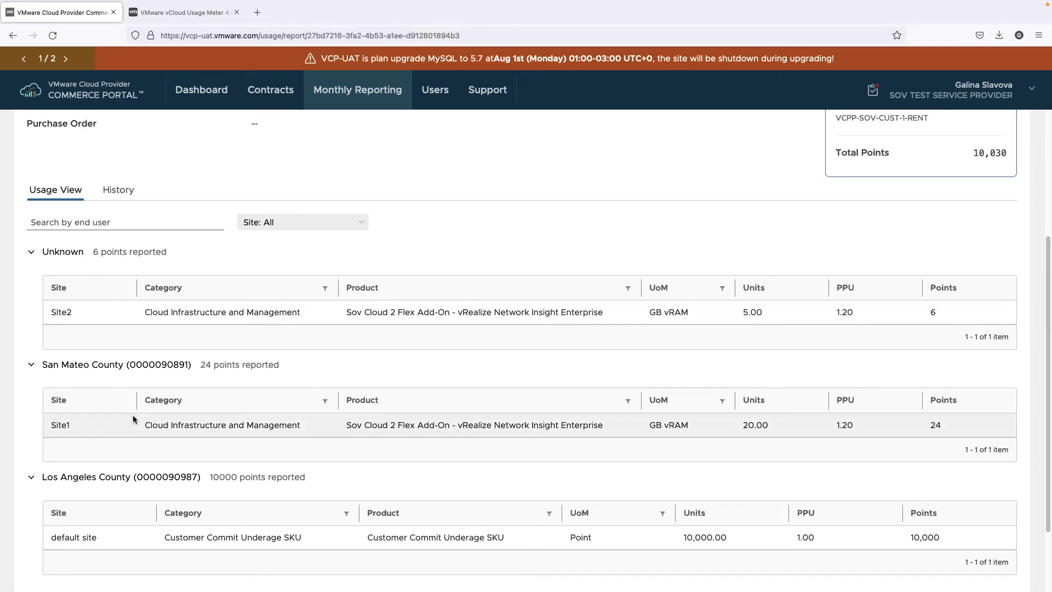
{"action": "scroll", "coordinate": [132, 417], "scroll_direction": "down", "scroll_amount": 2}
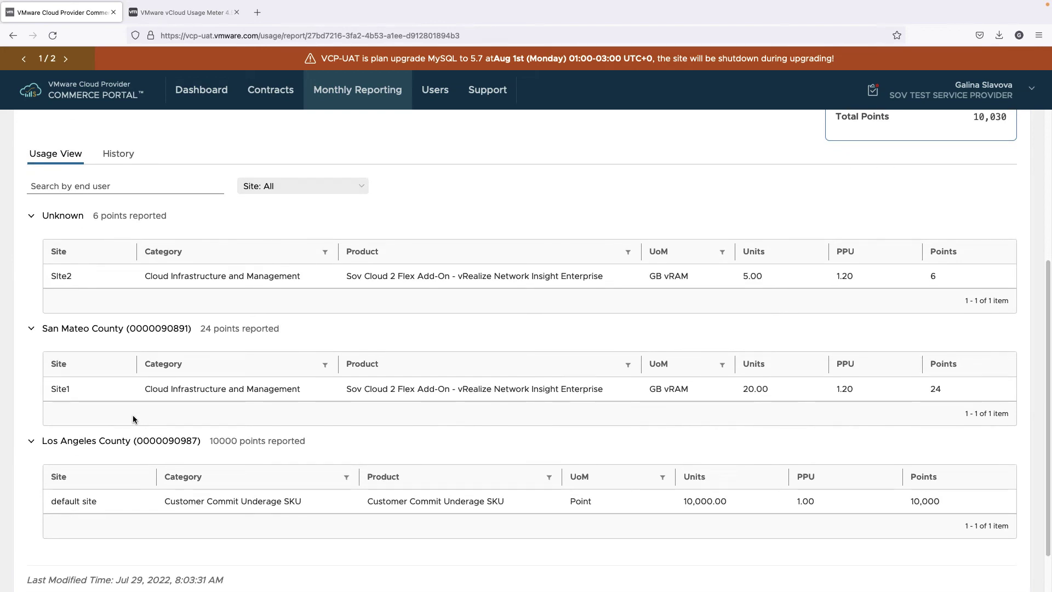
{"action": "scroll", "coordinate": [133, 419], "scroll_direction": "down", "scroll_amount": 1}
{"action": "scroll", "coordinate": [134, 419], "scroll_direction": "up", "scroll_amount": 5}
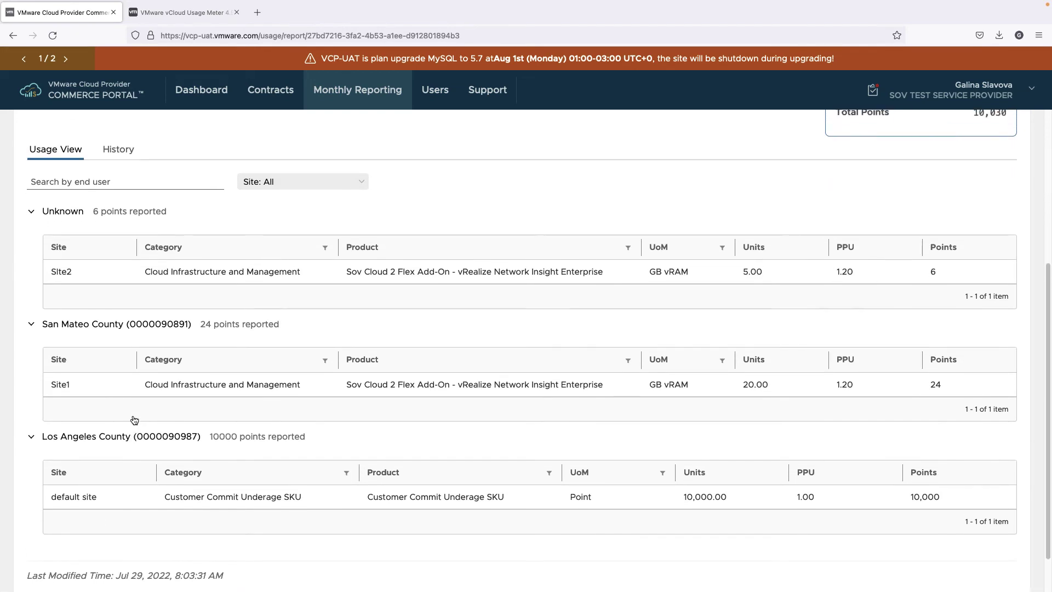
{"action": "scroll", "coordinate": [133, 419], "scroll_direction": "up", "scroll_amount": 3}
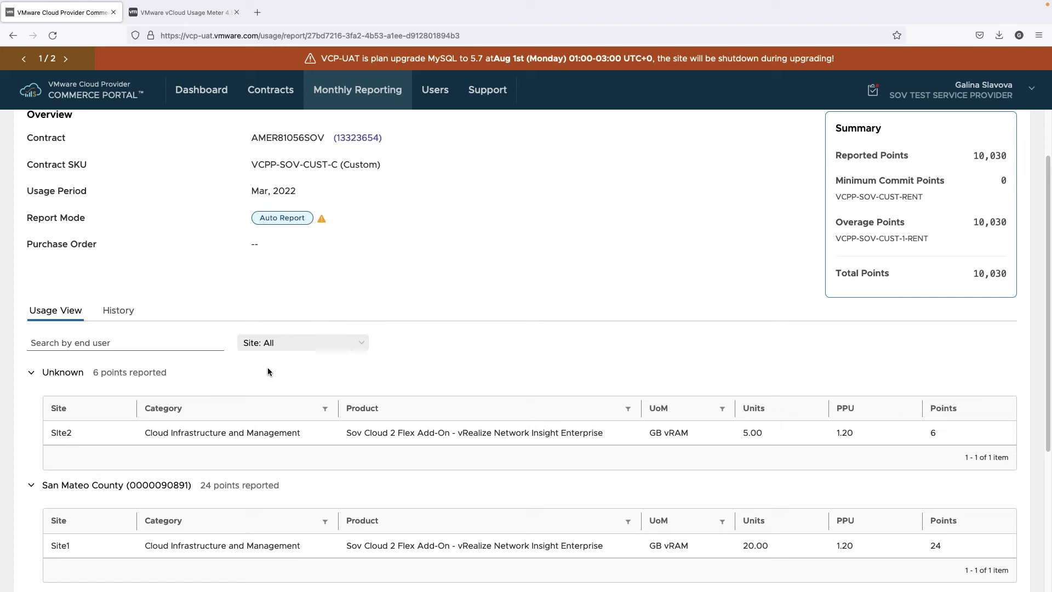
{"action": "scroll", "coordinate": [436, 308], "scroll_direction": "up", "scroll_amount": 3}
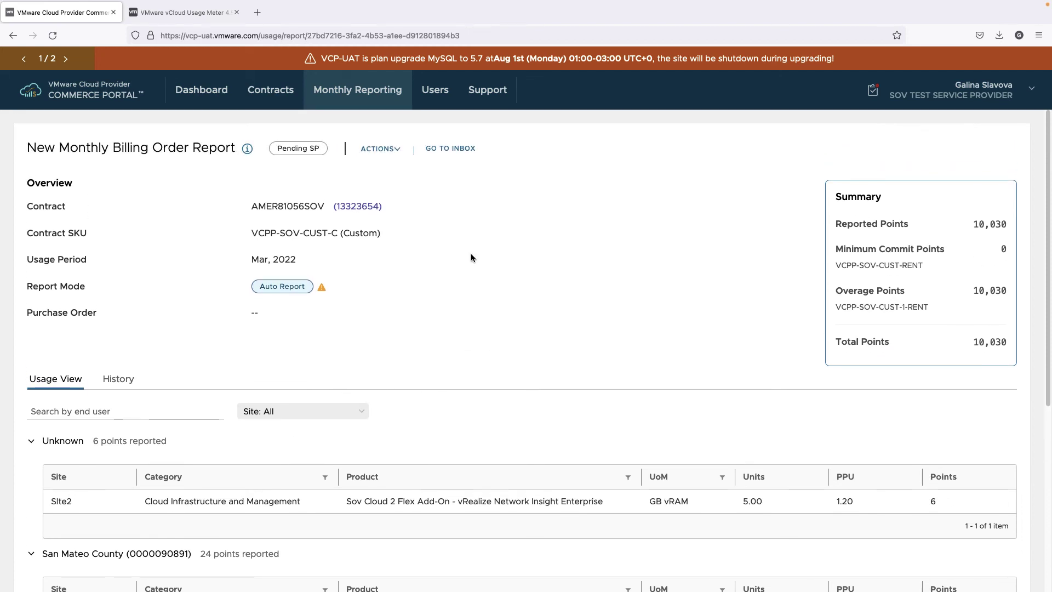
- Open the report's pending inbox task and edit the Unknown group's usage
{"action": "left_click", "coordinate": [457, 148]}
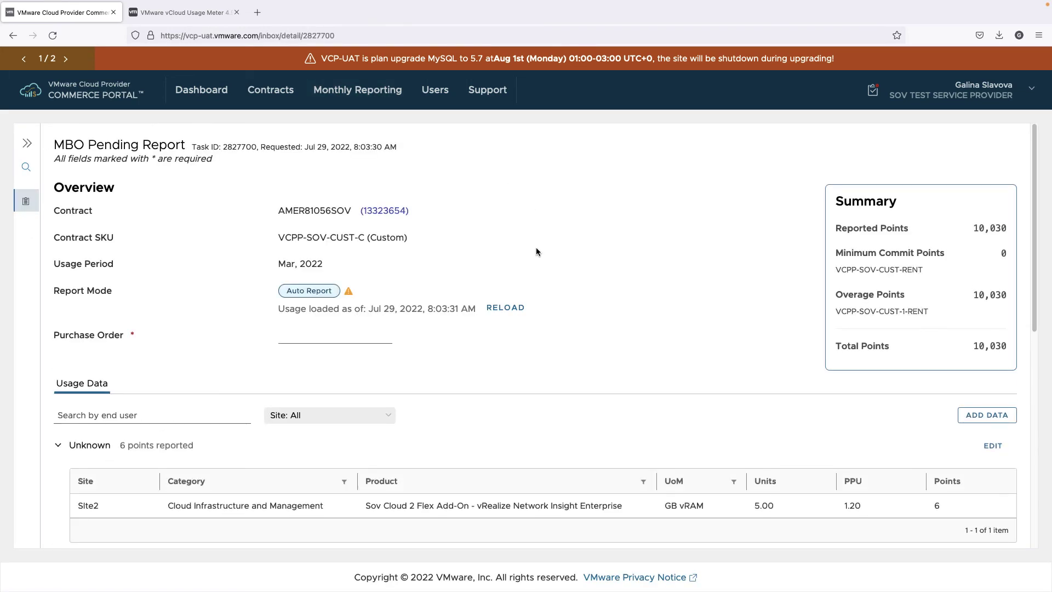
{"action": "scroll", "coordinate": [554, 343], "scroll_direction": "down", "scroll_amount": 3}
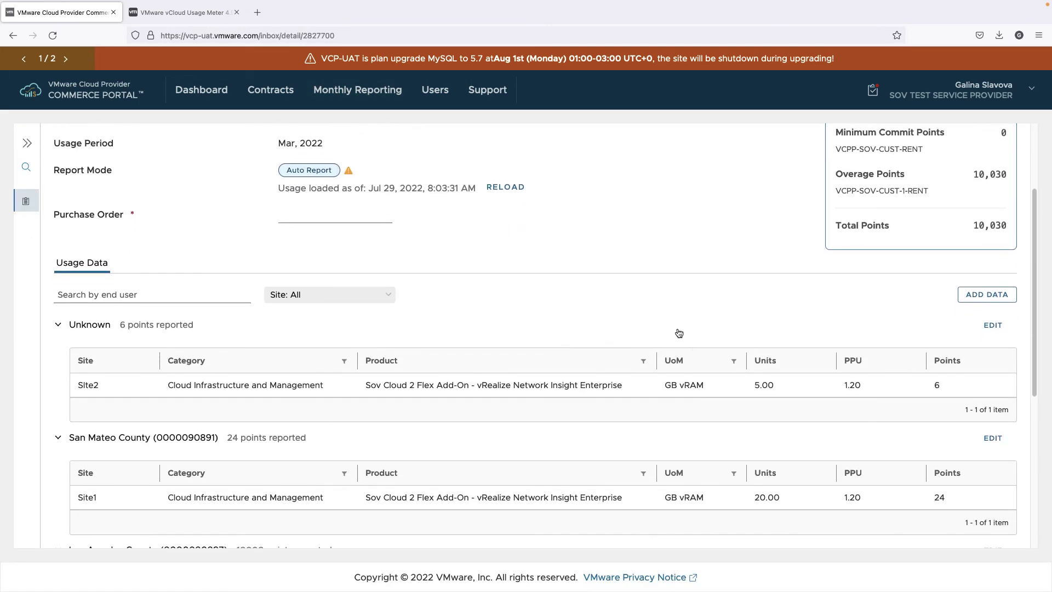
{"action": "left_click", "coordinate": [1000, 329]}
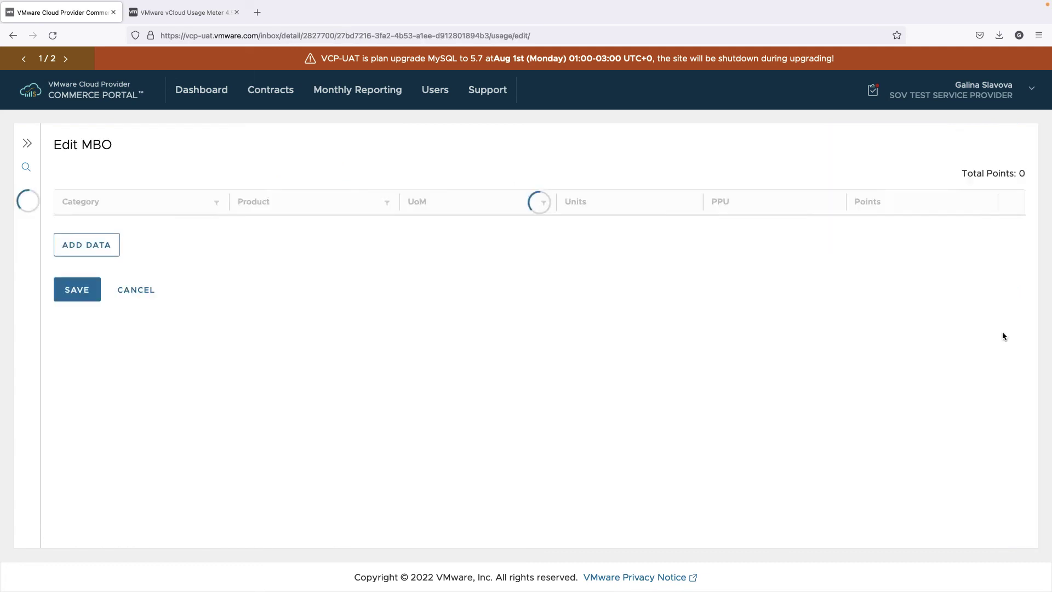
- Set Unknown's Site1 units to 50 with reason Other and save the edited MBO
{"action": "left_click", "coordinate": [674, 230]}
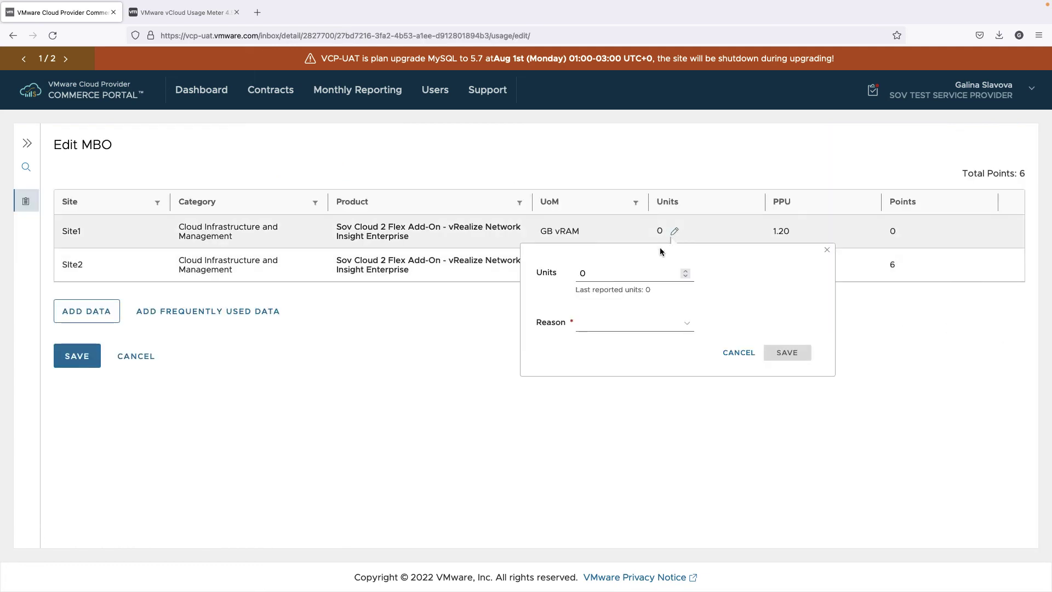
{"action": "double_click", "coordinate": [578, 272]}
{"action": "type", "text": "50"}
{"action": "left_click", "coordinate": [605, 323]}
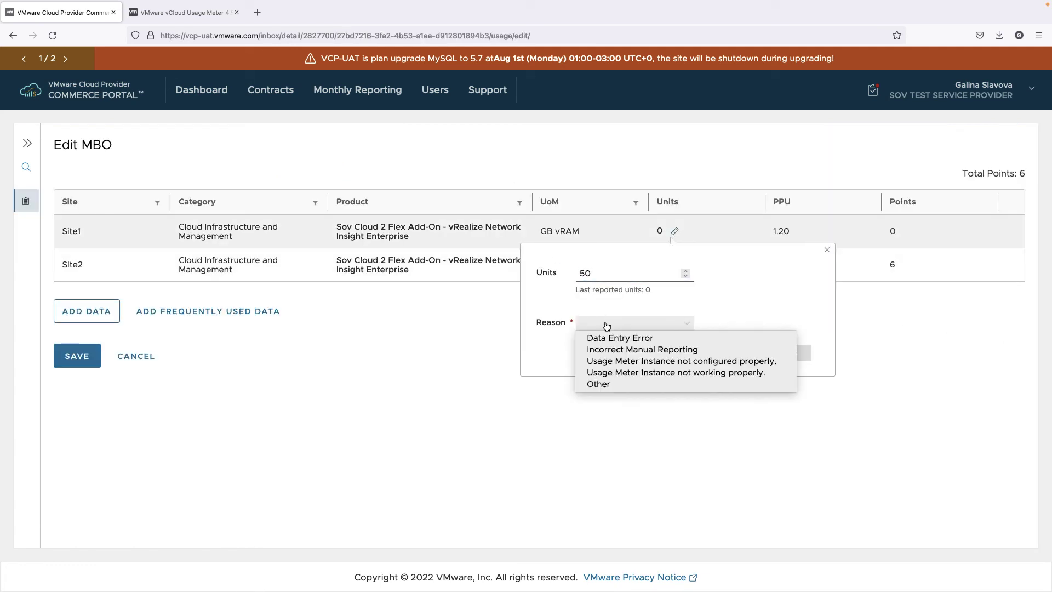
{"action": "left_click", "coordinate": [606, 384]}
{"action": "left_click", "coordinate": [795, 355]}
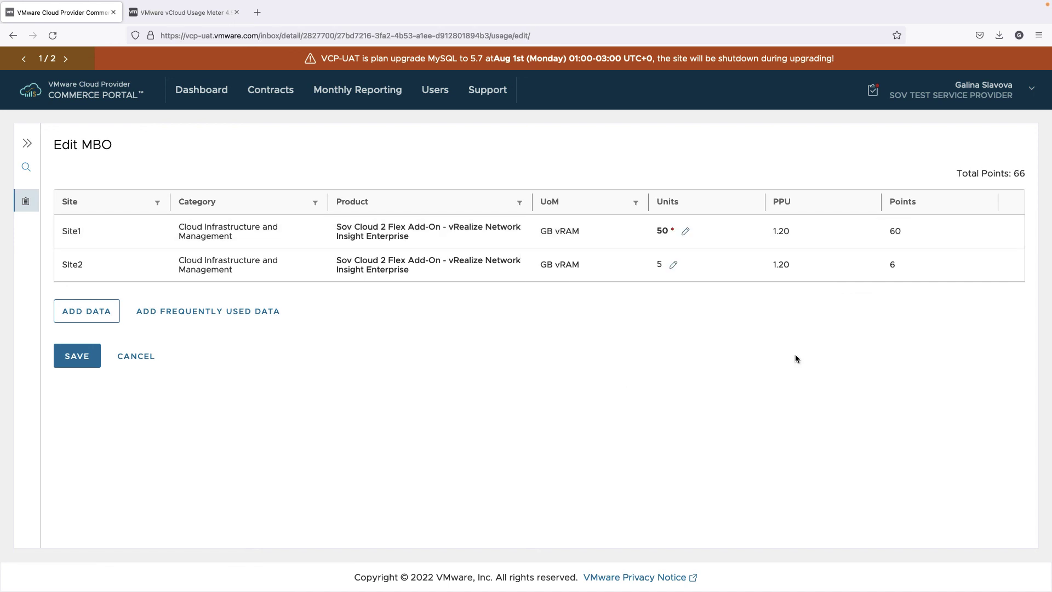
{"action": "left_click", "coordinate": [75, 357]}
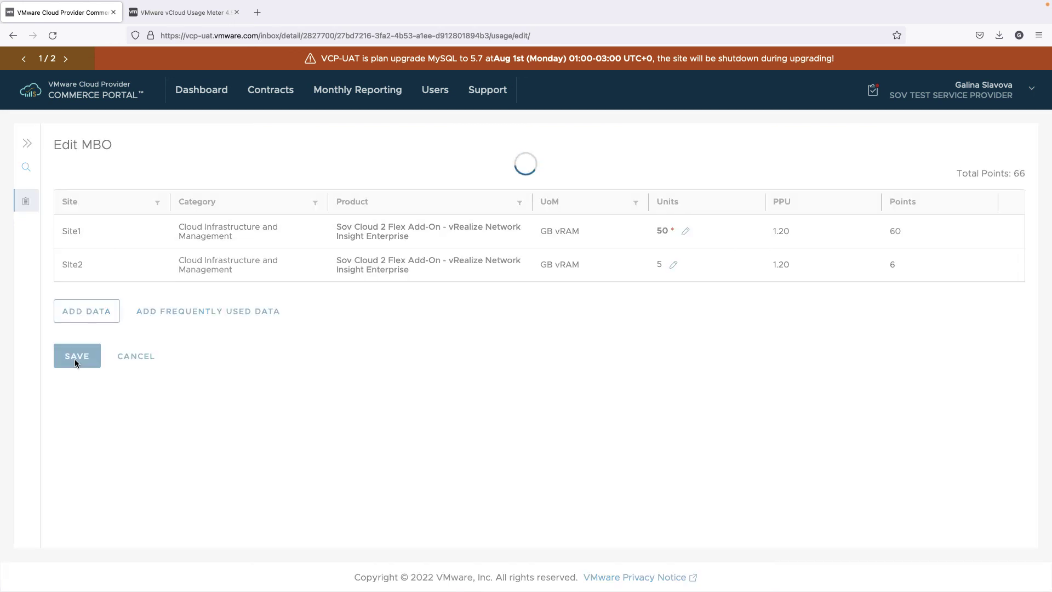
{"action": "scroll", "coordinate": [531, 396], "scroll_direction": "down", "scroll_amount": 3}
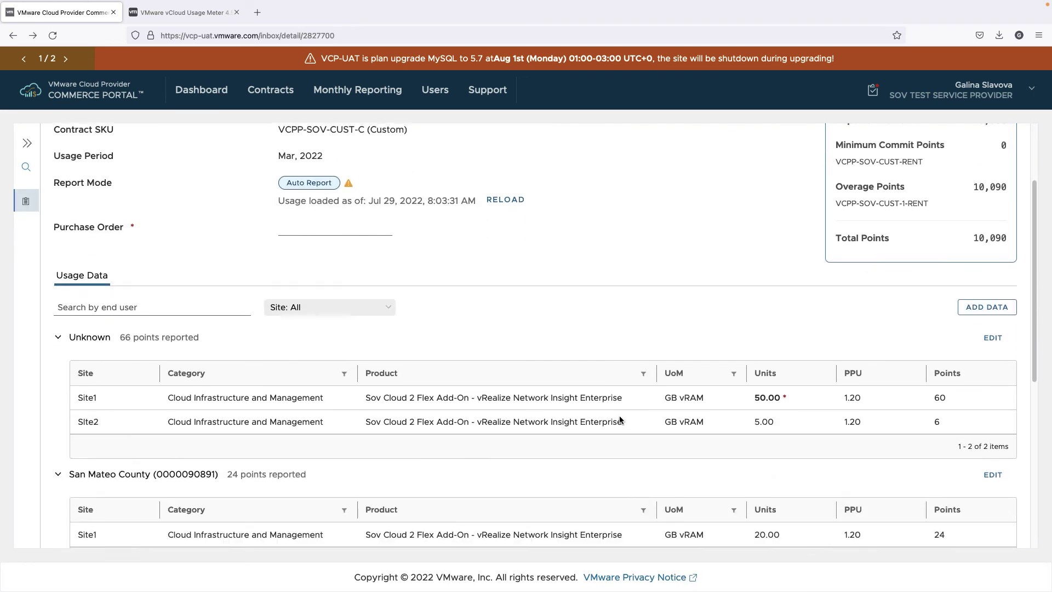
{"action": "scroll", "coordinate": [784, 436], "scroll_direction": "up", "scroll_amount": 1}
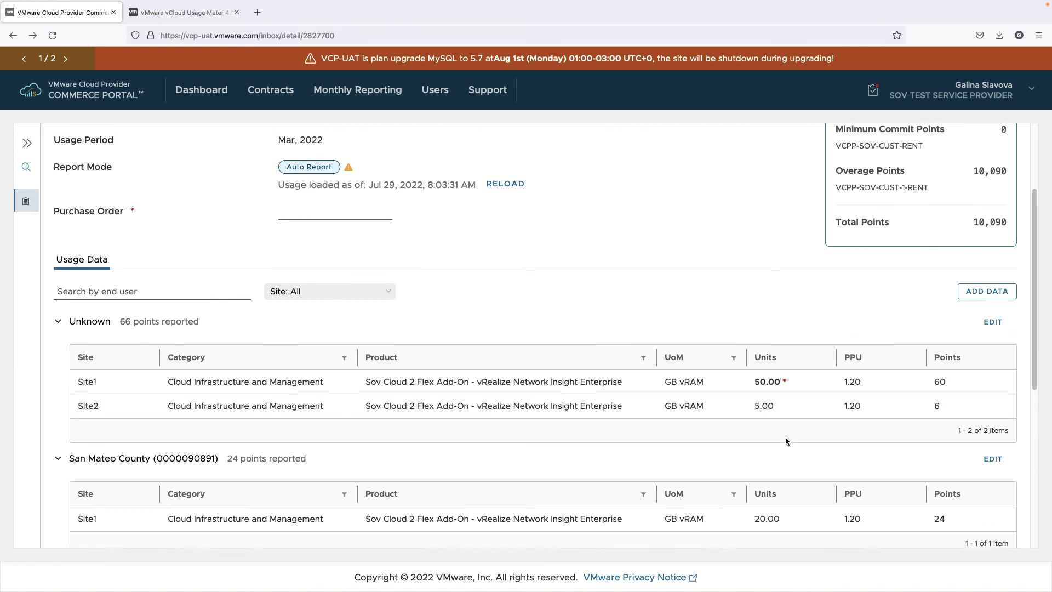